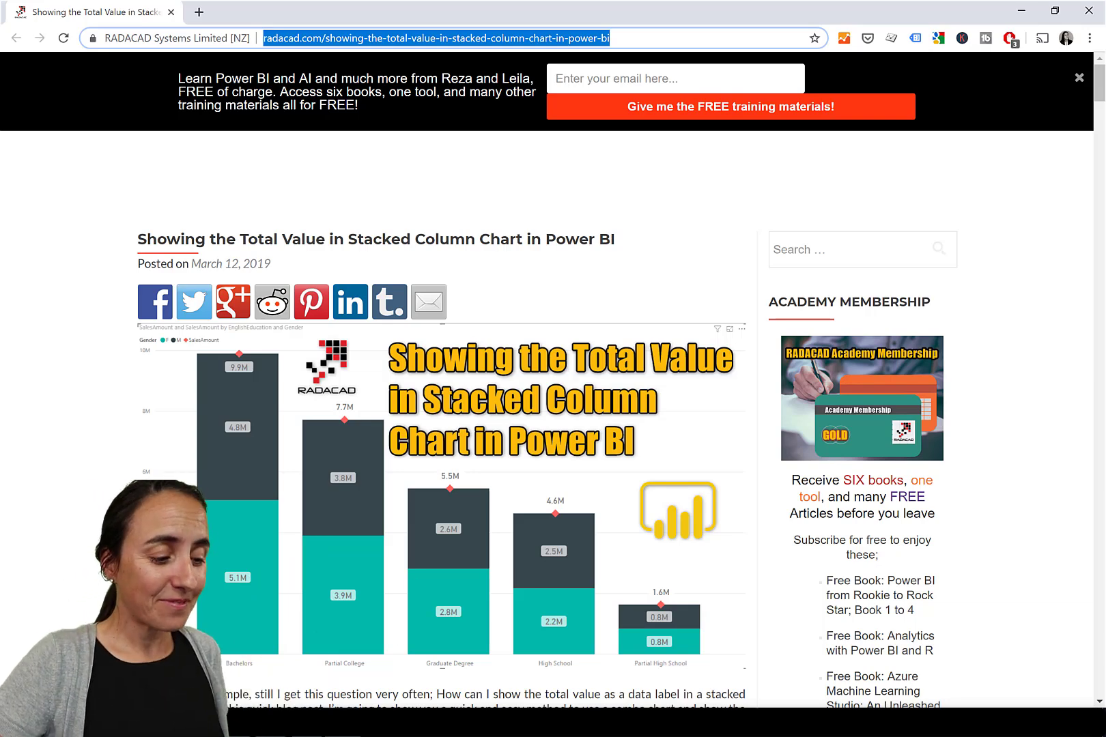
Add a blank Page 1, then select the existing chart on the Other page to view its fields
key("alt+Tab")
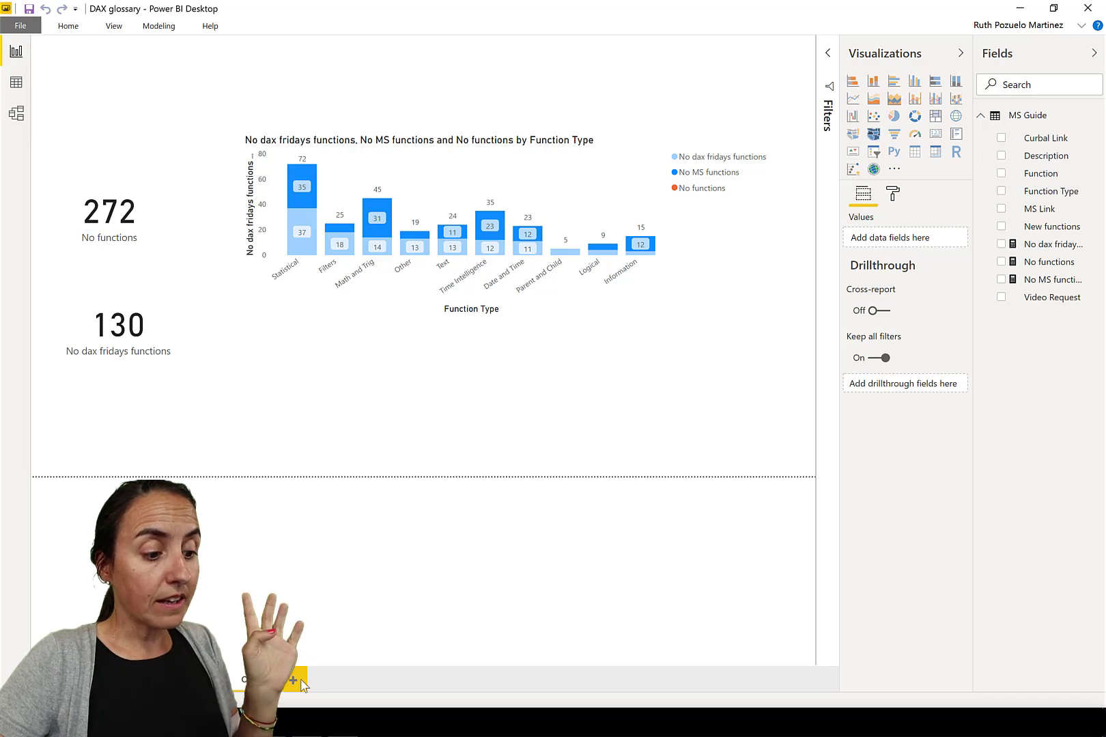
left_click(293, 681)
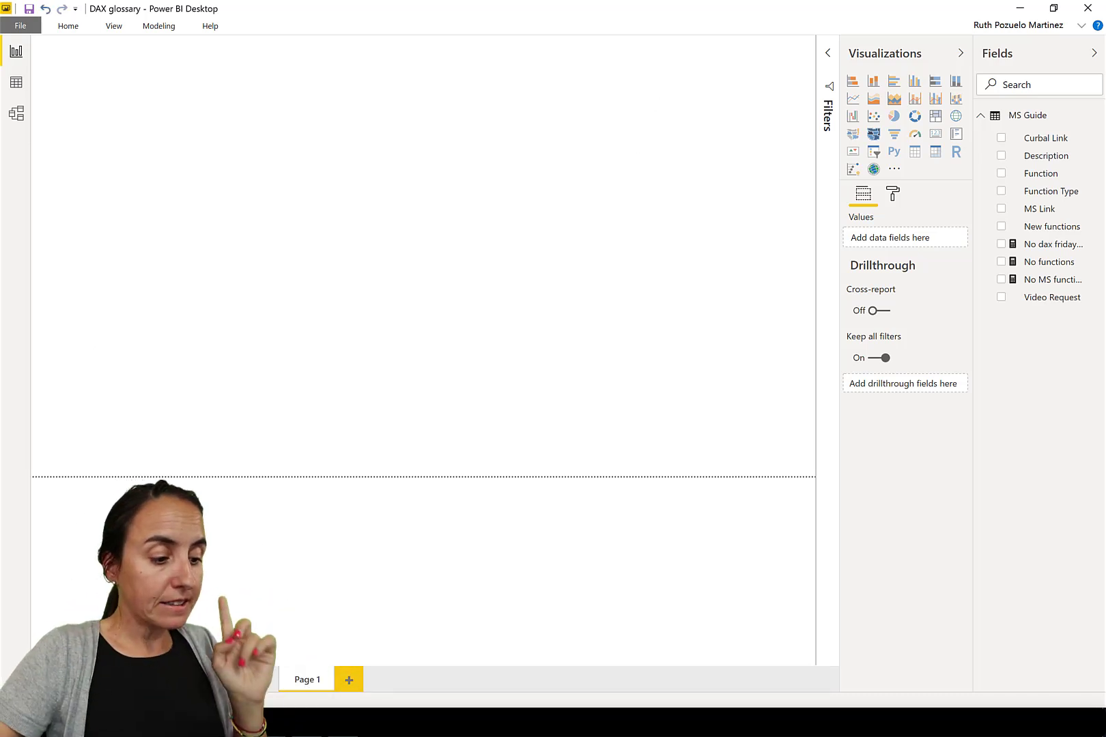
left_click(249, 679)
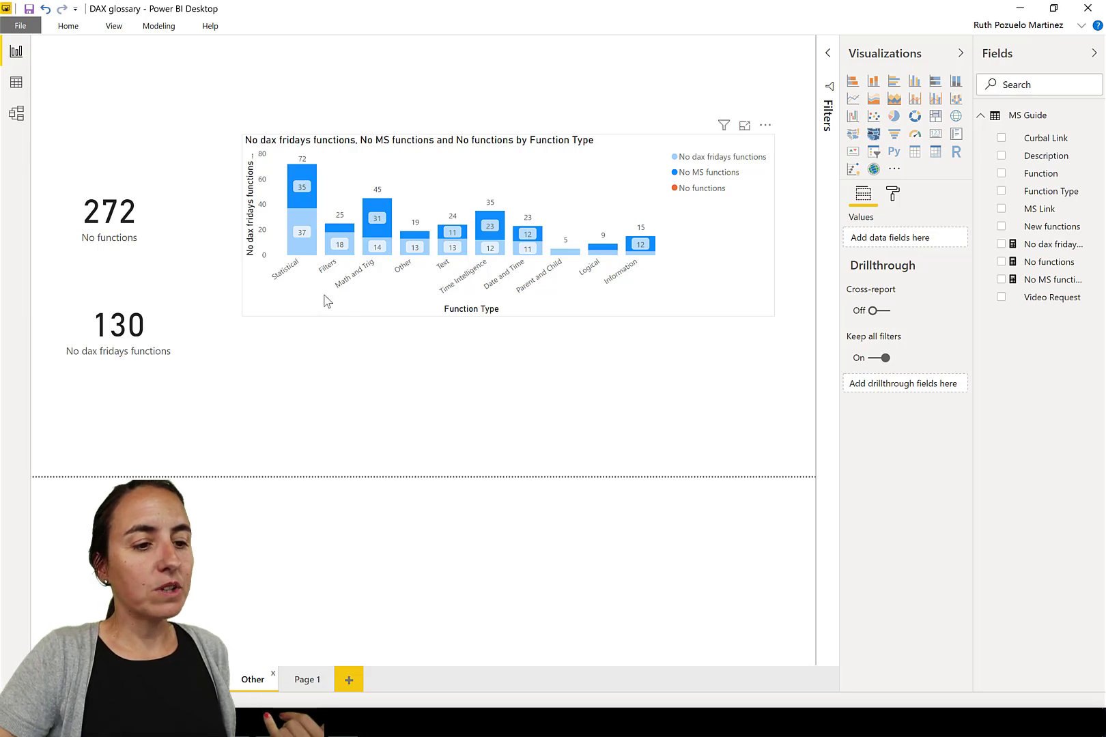
left_click(303, 166)
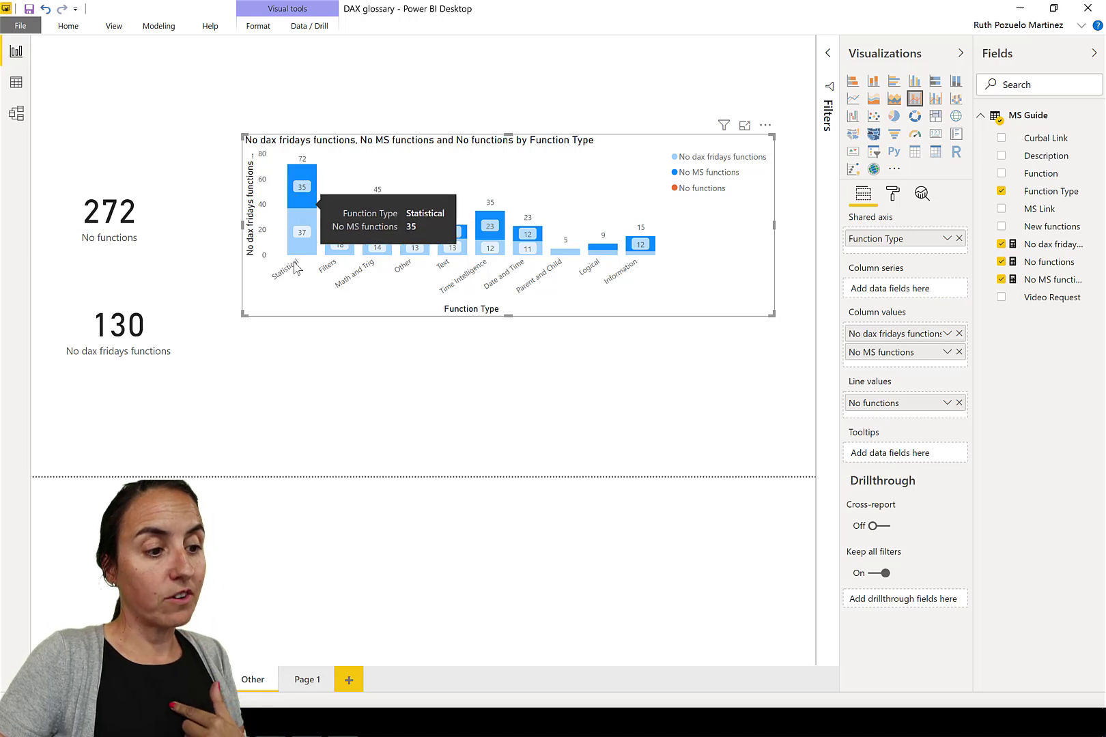
mouse_move(317, 239)
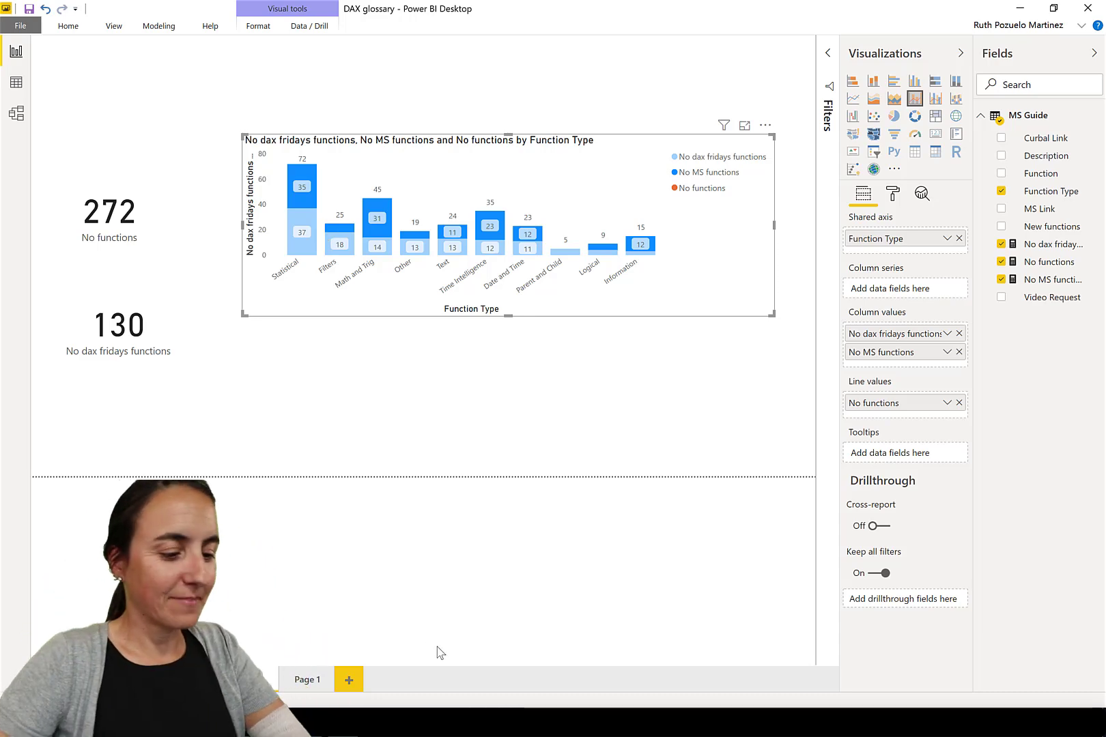
On Page 1, build a table of Function Type with No dax fridays functions and No MS functions
left_click(348, 679)
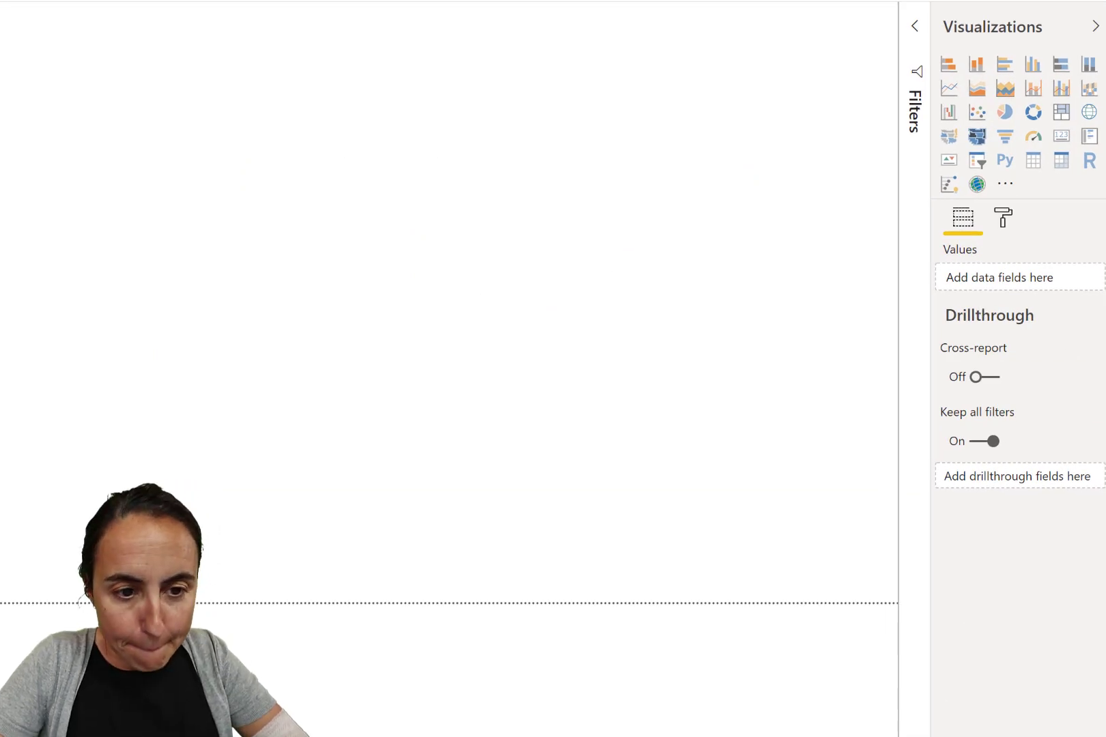
left_click_drag(1102, 273, 488, 279)
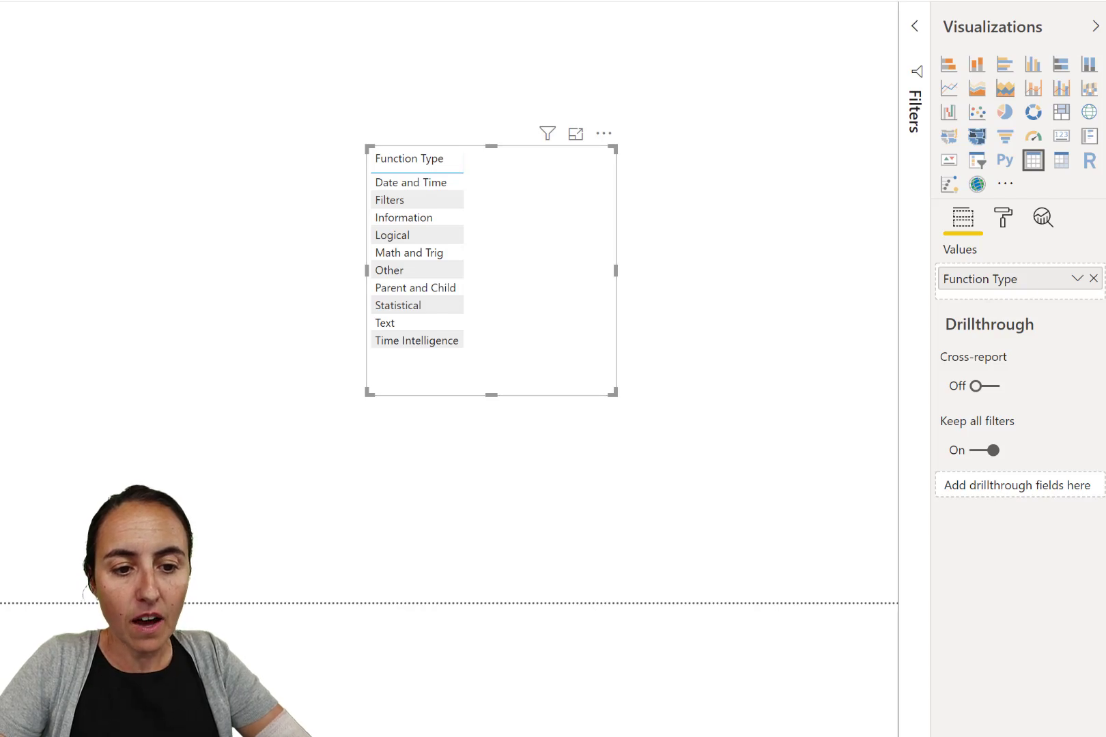
left_click_drag(1102, 276, 523, 280)
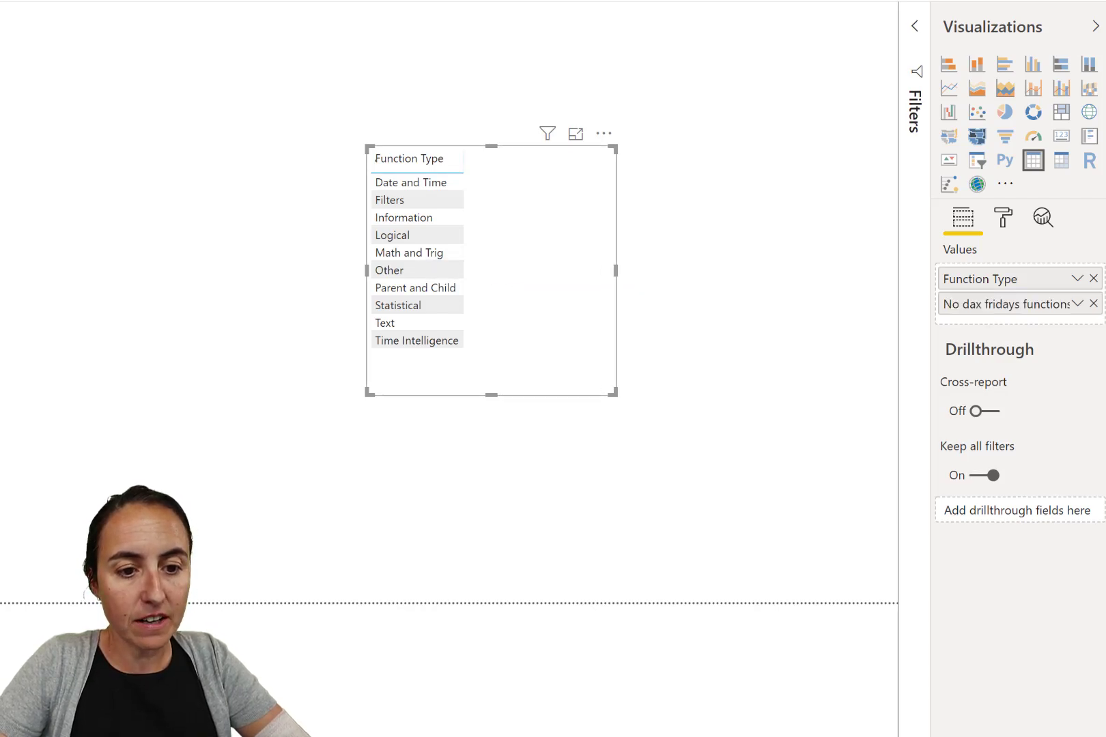
left_click_drag(1102, 323, 519, 307)
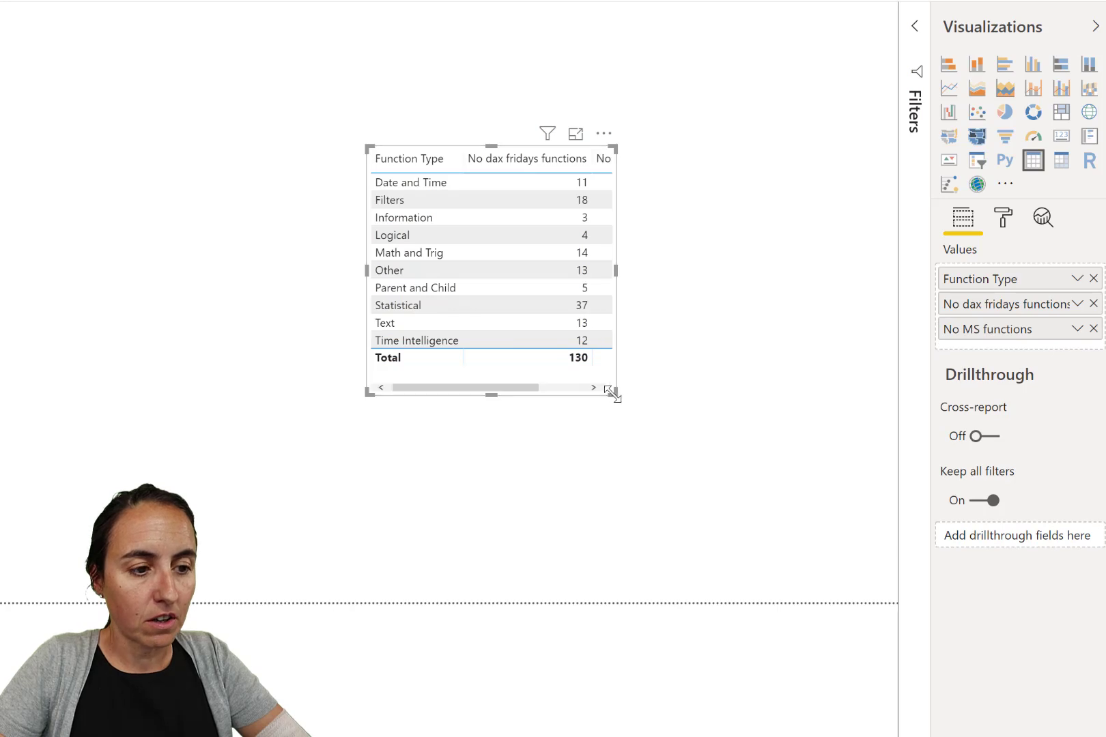
left_click_drag(614, 394, 751, 418)
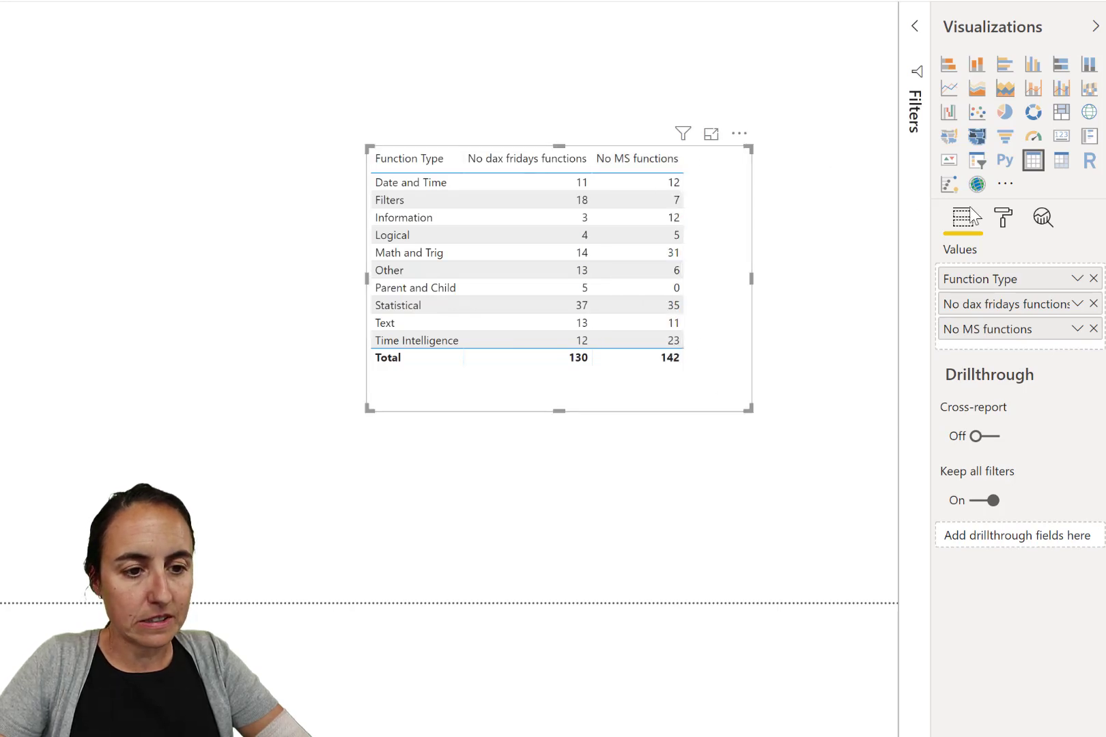
Turn the table into a stacked column chart, enlarge it and move it left
left_click(977, 65)
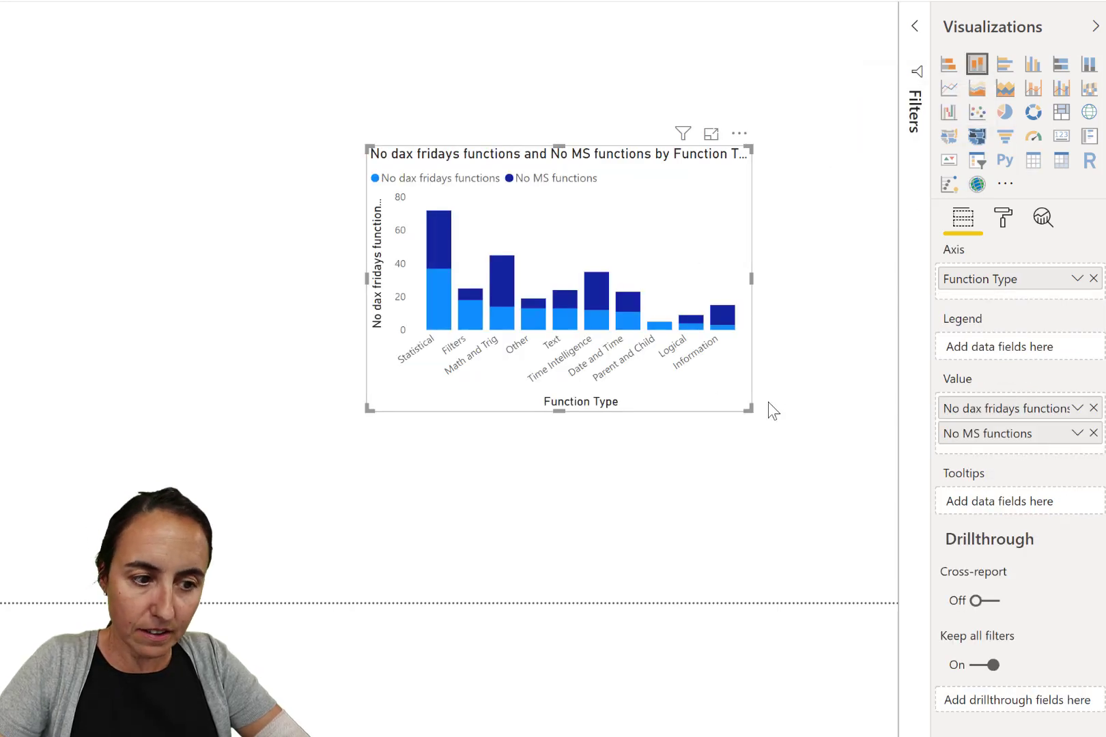
left_click_drag(746, 407, 847, 419)
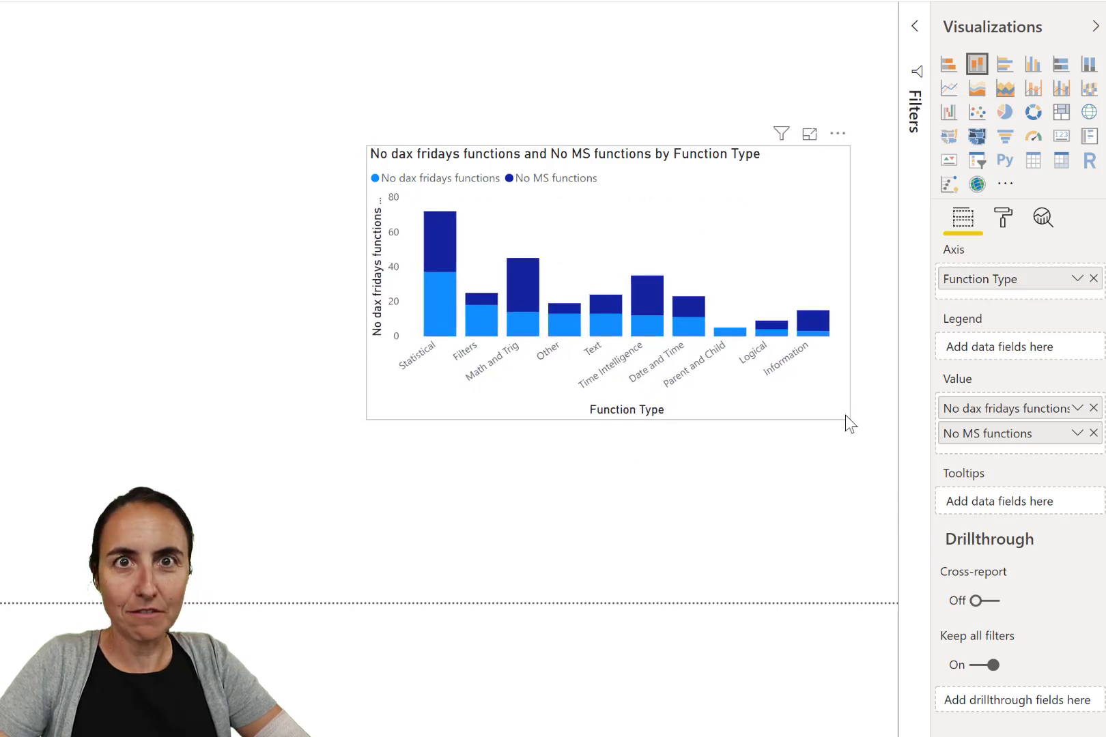
left_click_drag(683, 183, 657, 188)
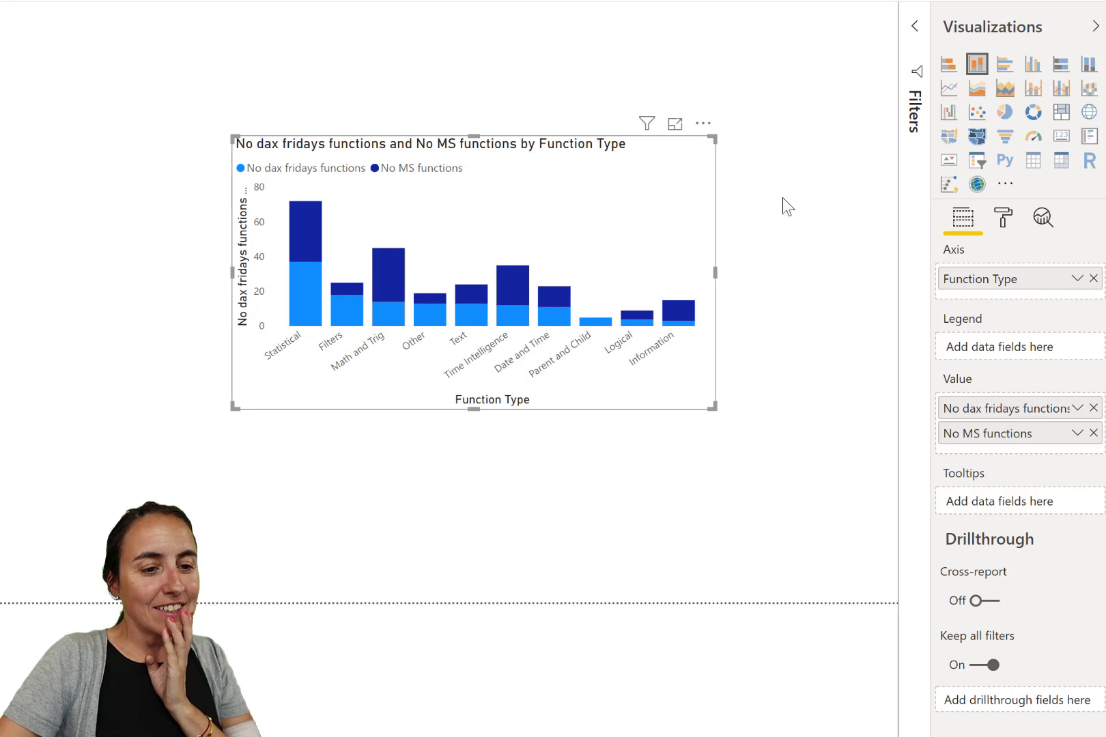
Briefly add No functions as a third stacked series, then remove it again
left_click_drag(1028, 354, 1030, 470)
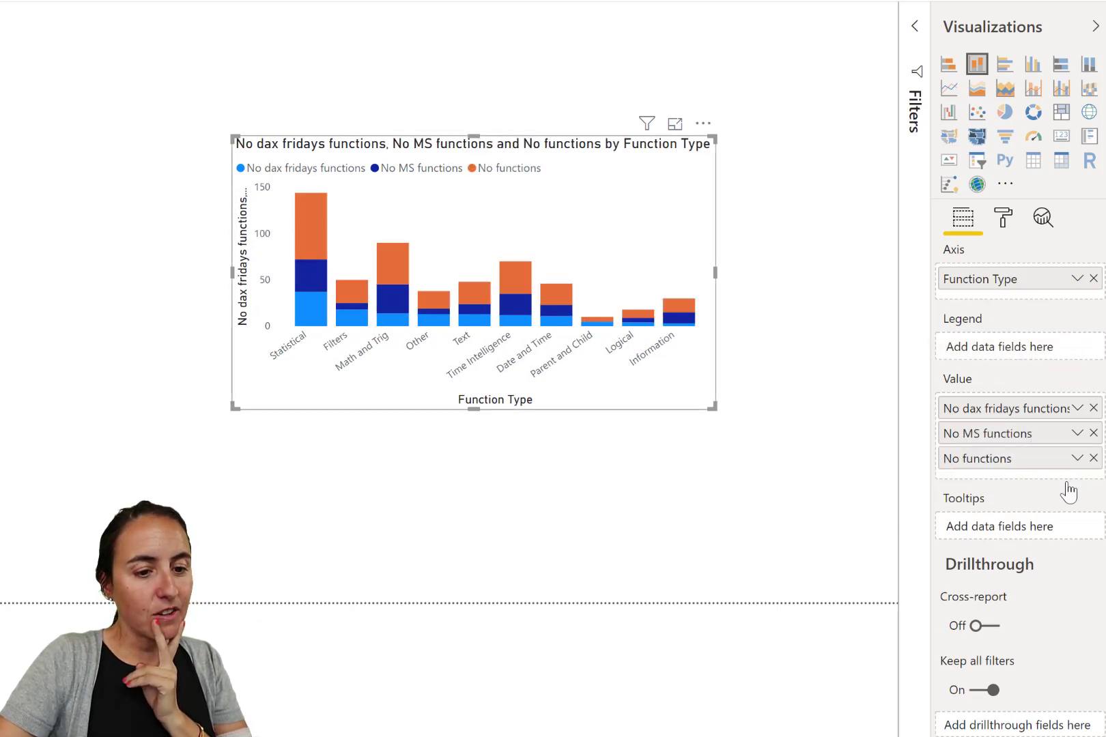
left_click(1093, 458)
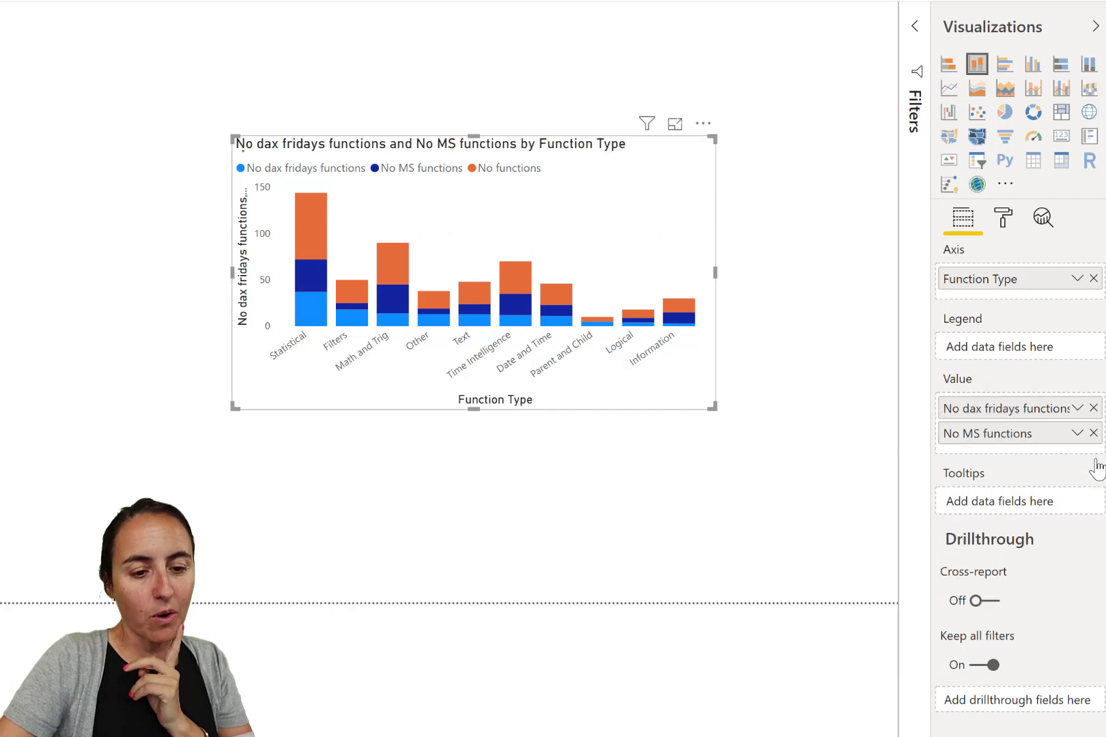
left_click(1005, 225)
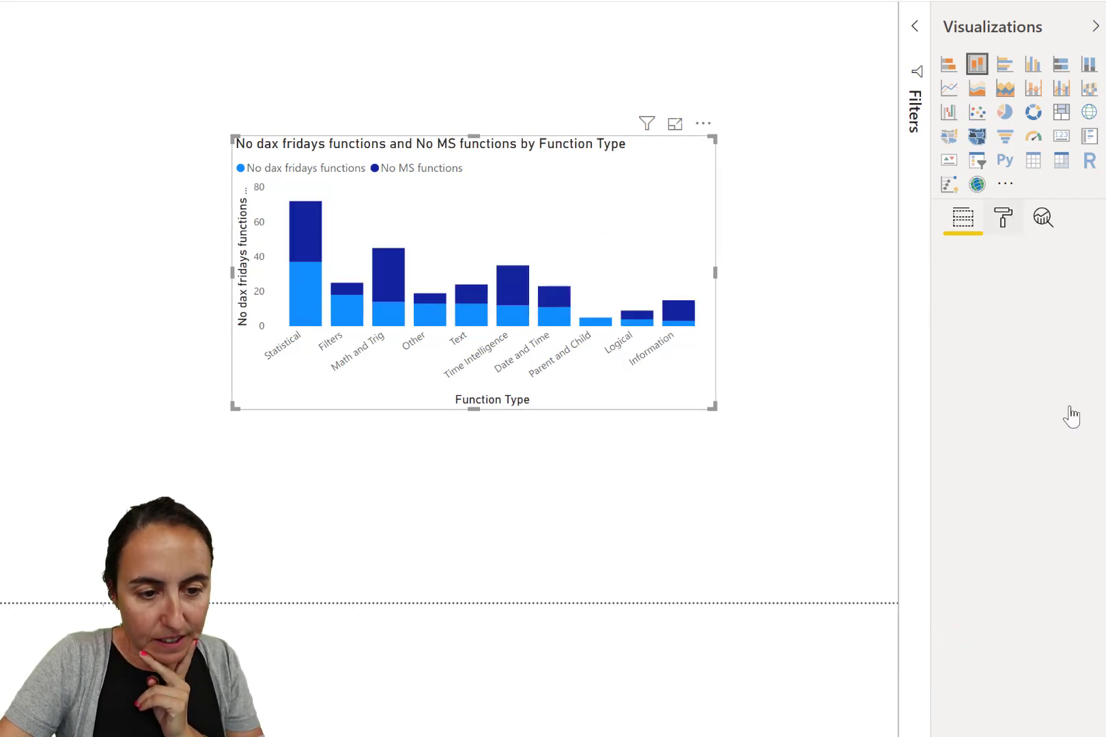
Turn on data labels for the stacked columns and move the chart up and left
left_click(998, 475)
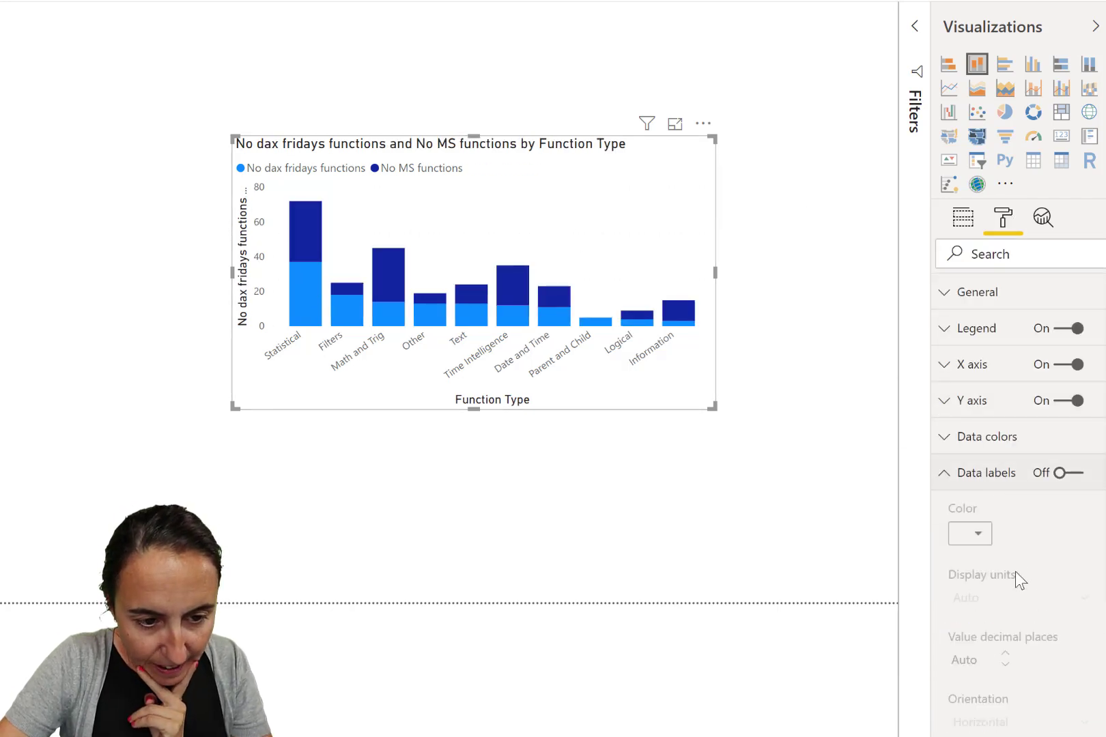
left_click(1056, 473)
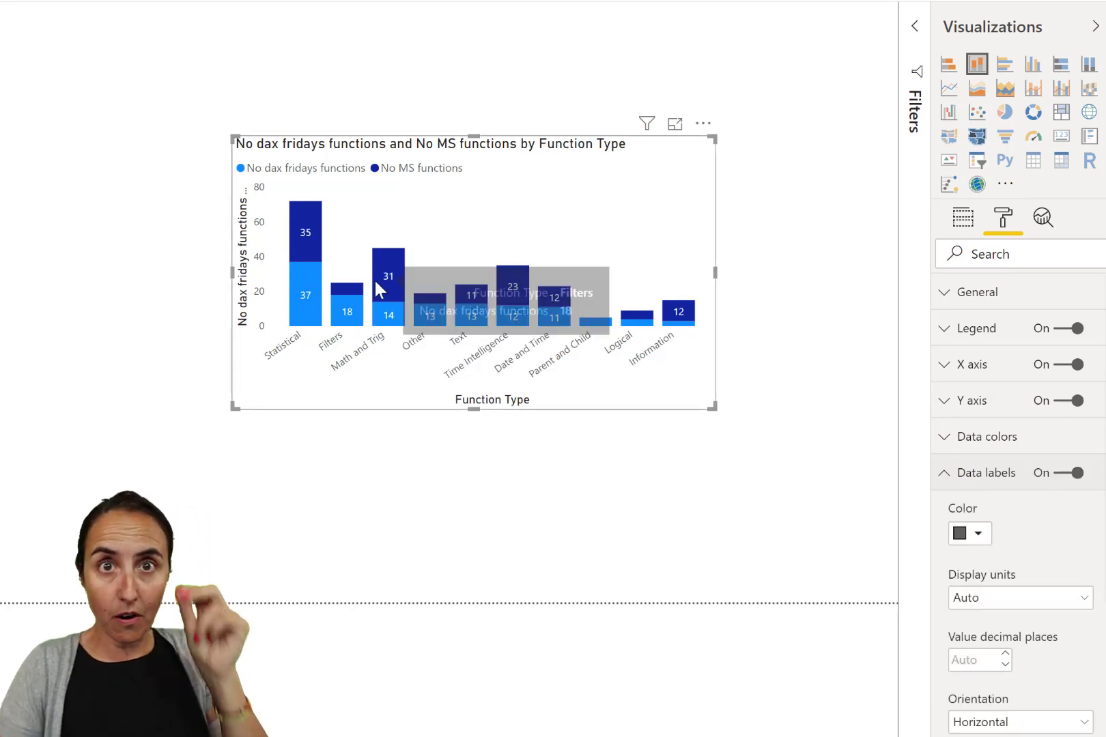
mouse_move(375, 282)
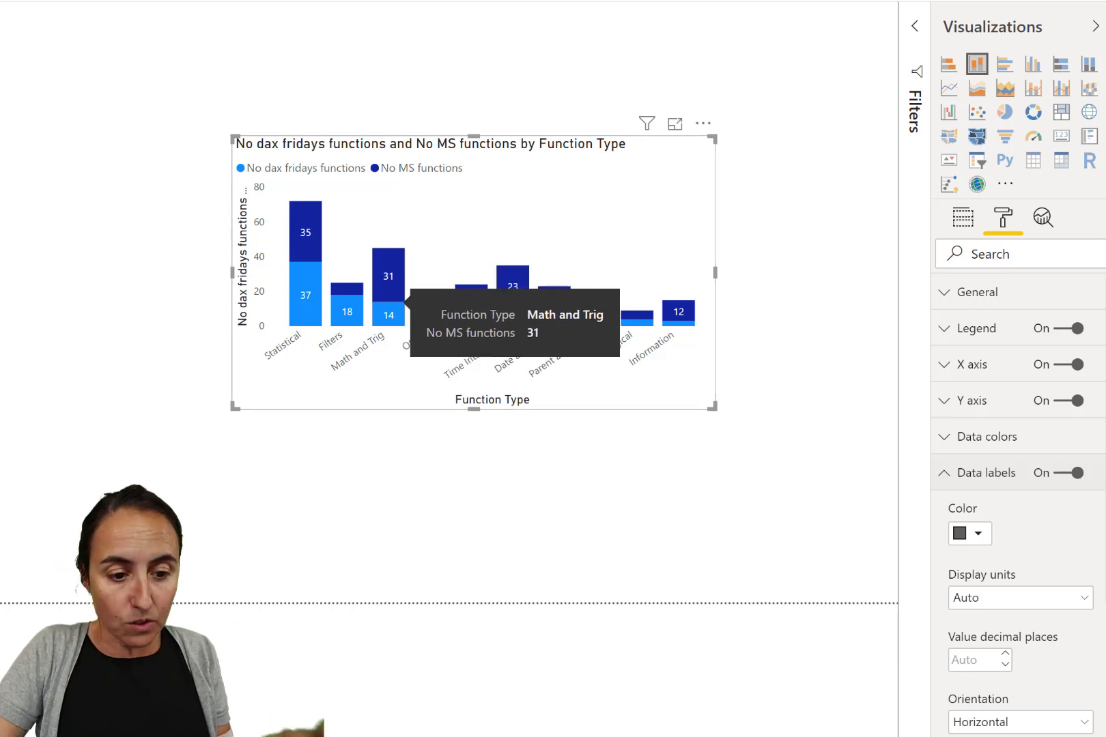
scroll(1017, 478, "down", 5)
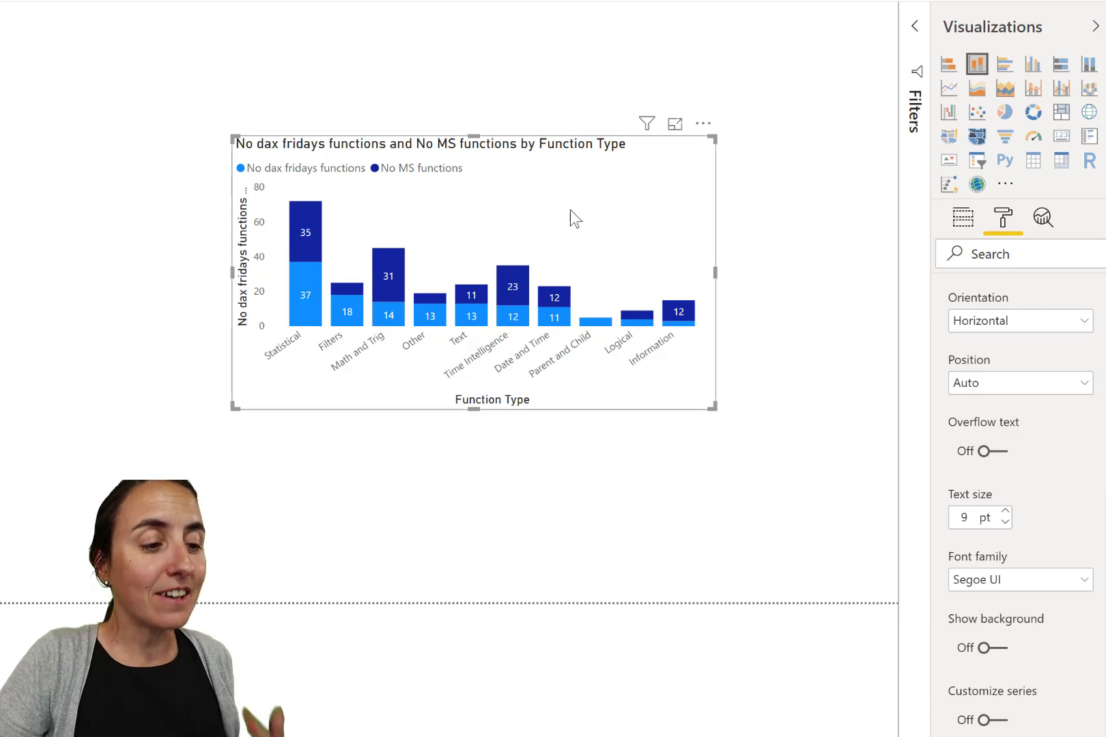
left_click_drag(570, 211, 490, 191)
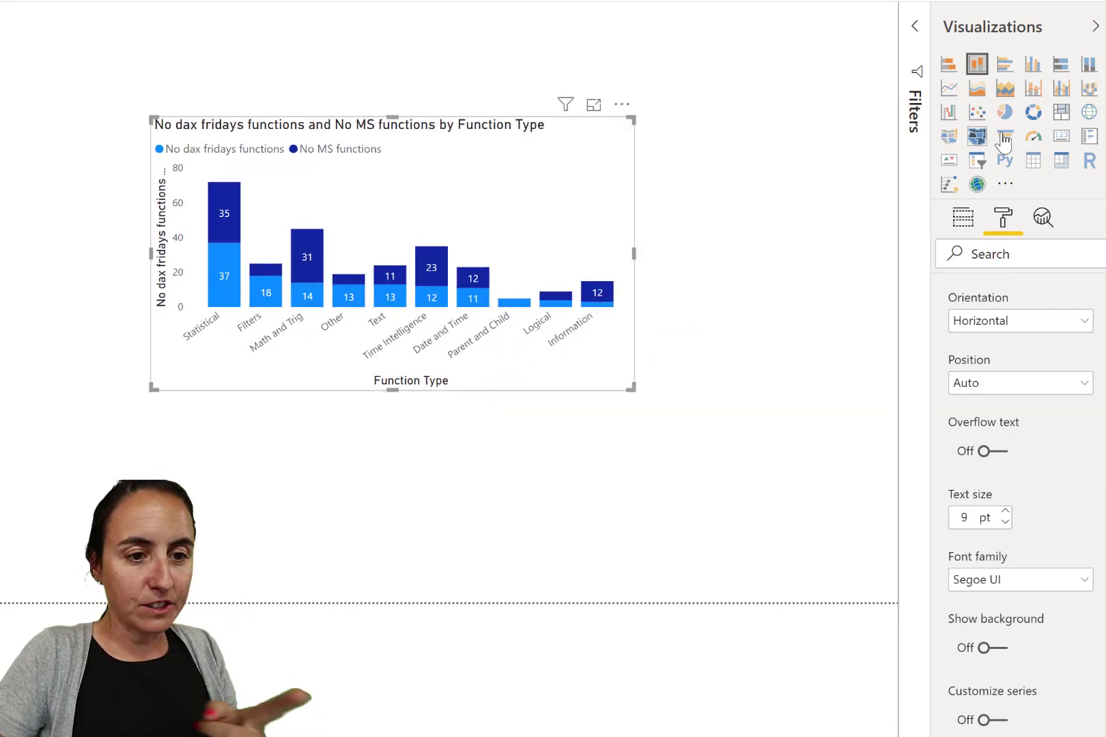
Convert to a line and stacked column chart with No functions as line values, then enlarge it
left_click(1035, 90)
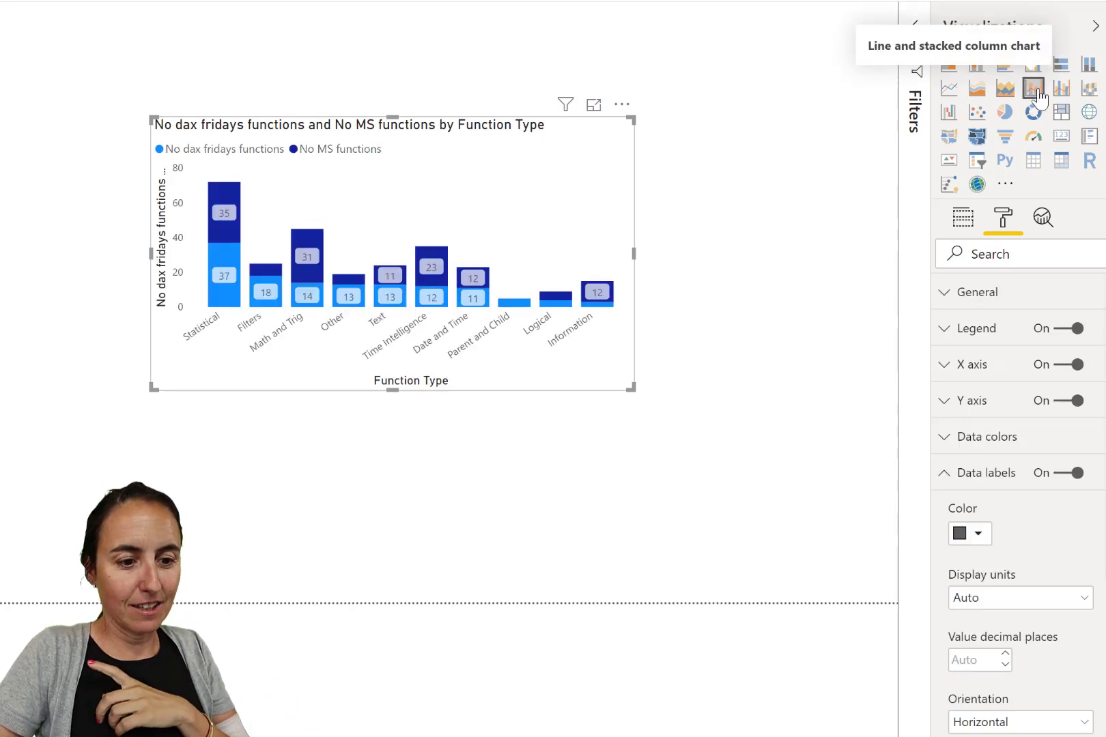
left_click(964, 220)
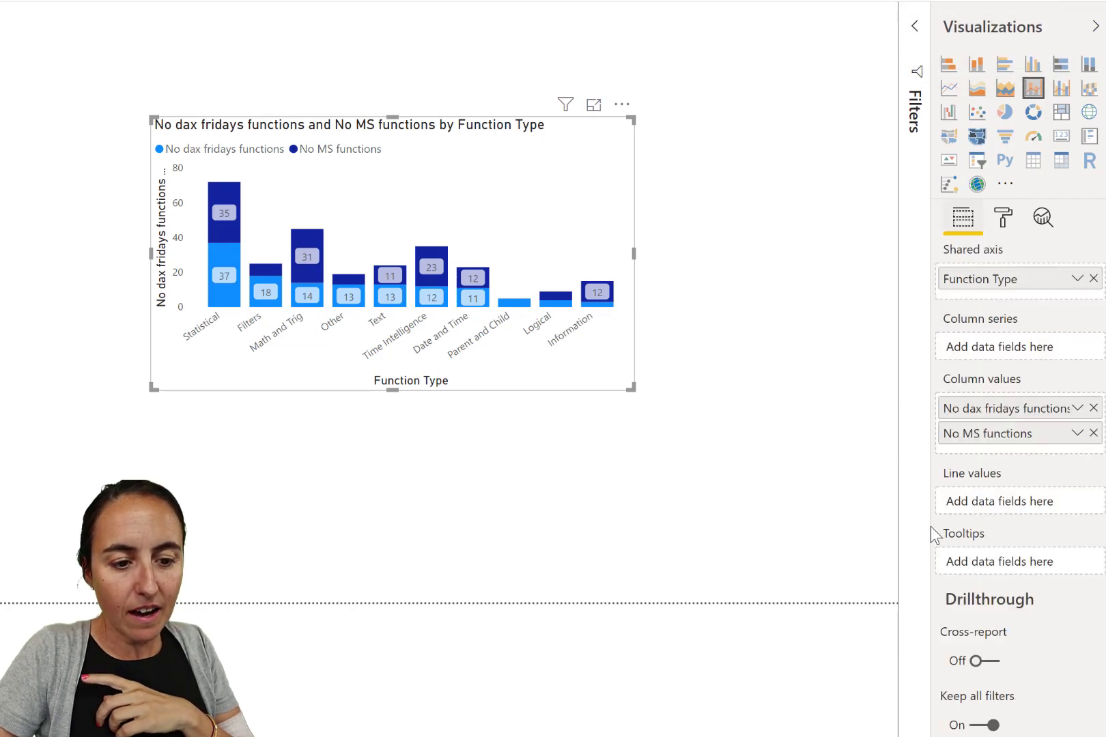
left_click_drag(1037, 452, 1014, 505)
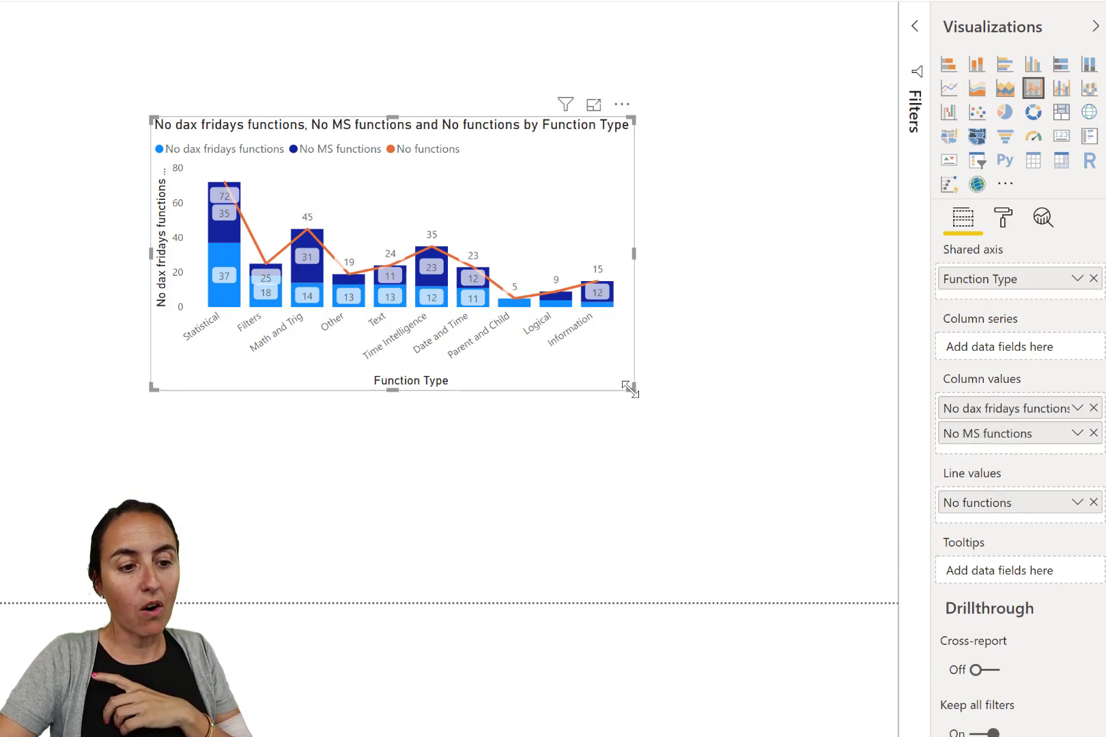
left_click_drag(731, 490, 825, 517)
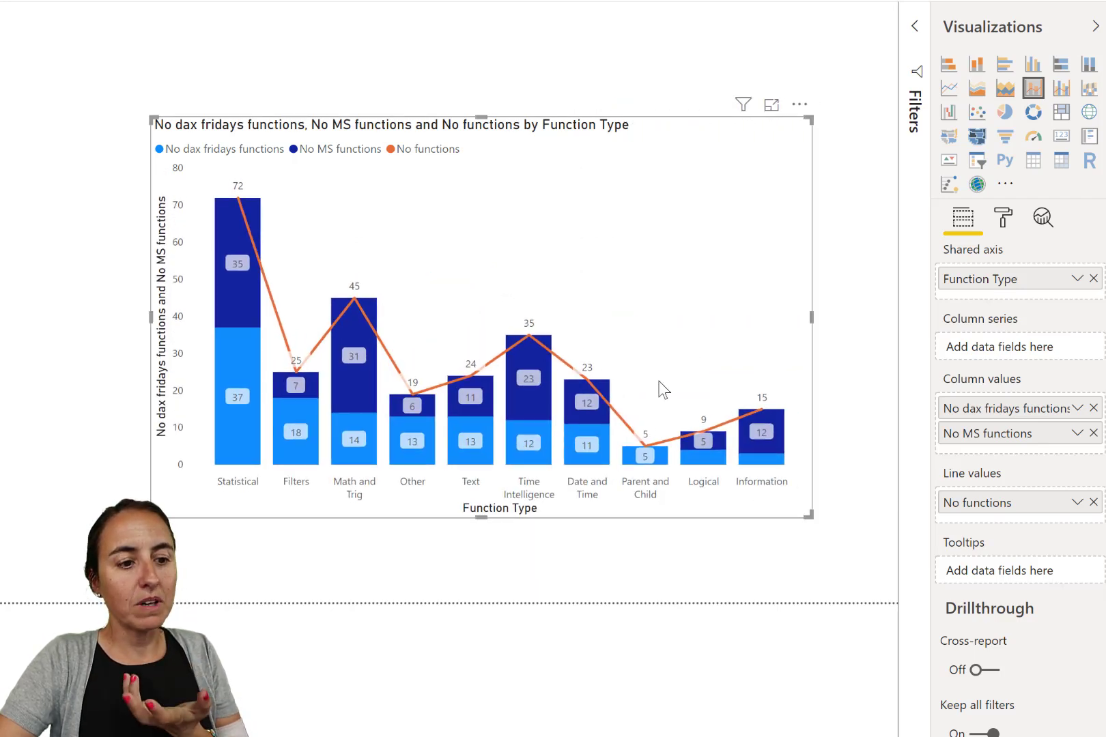
left_click(1004, 217)
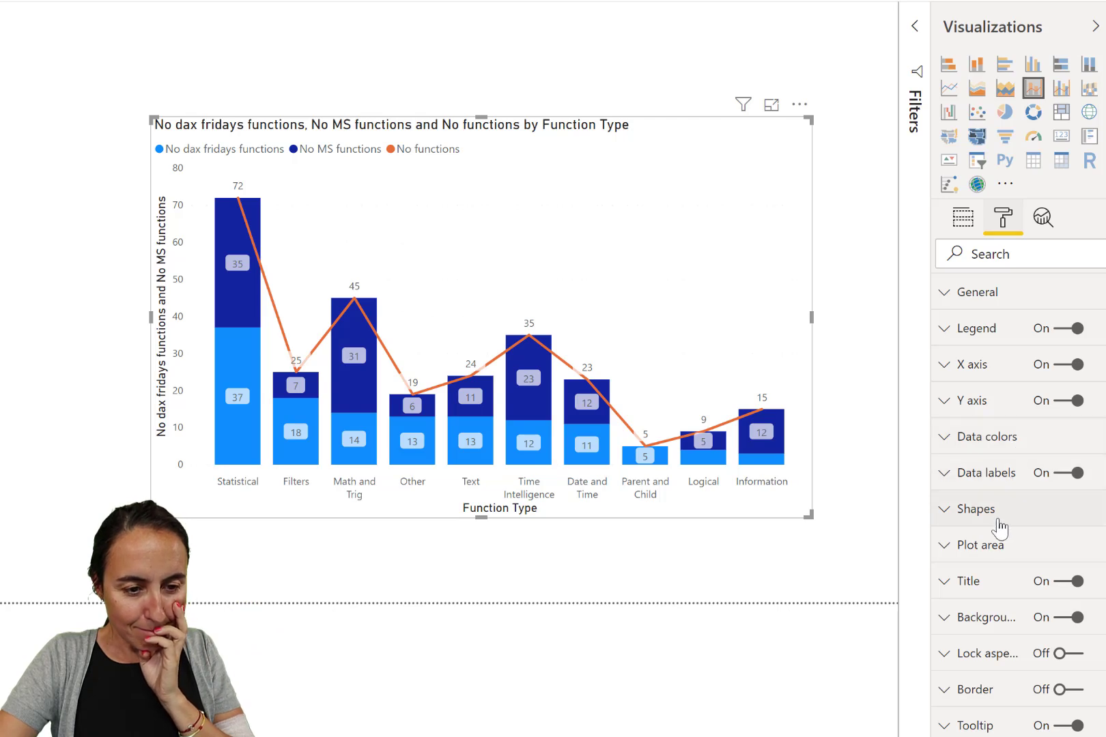
Lower the No functions line's stroke width from 3 to 0 under Shapes
left_click(1013, 547)
left_click(1011, 512)
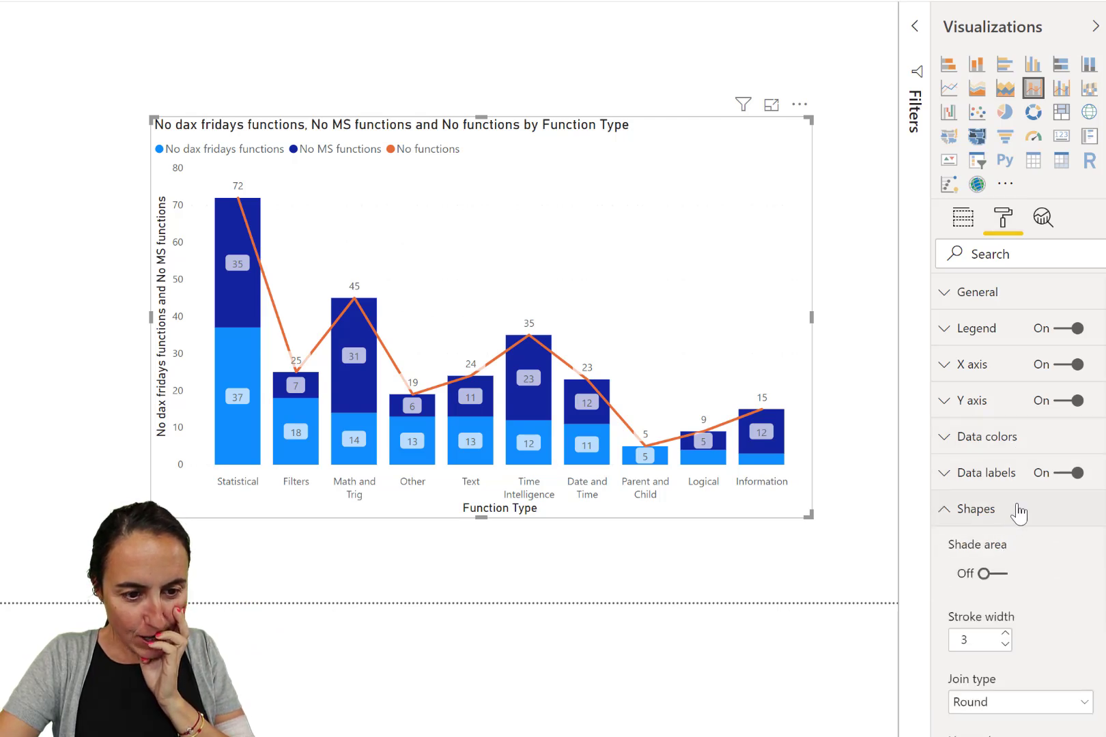
scroll(1021, 502, "down", 5)
scroll(1023, 501, "up", 3)
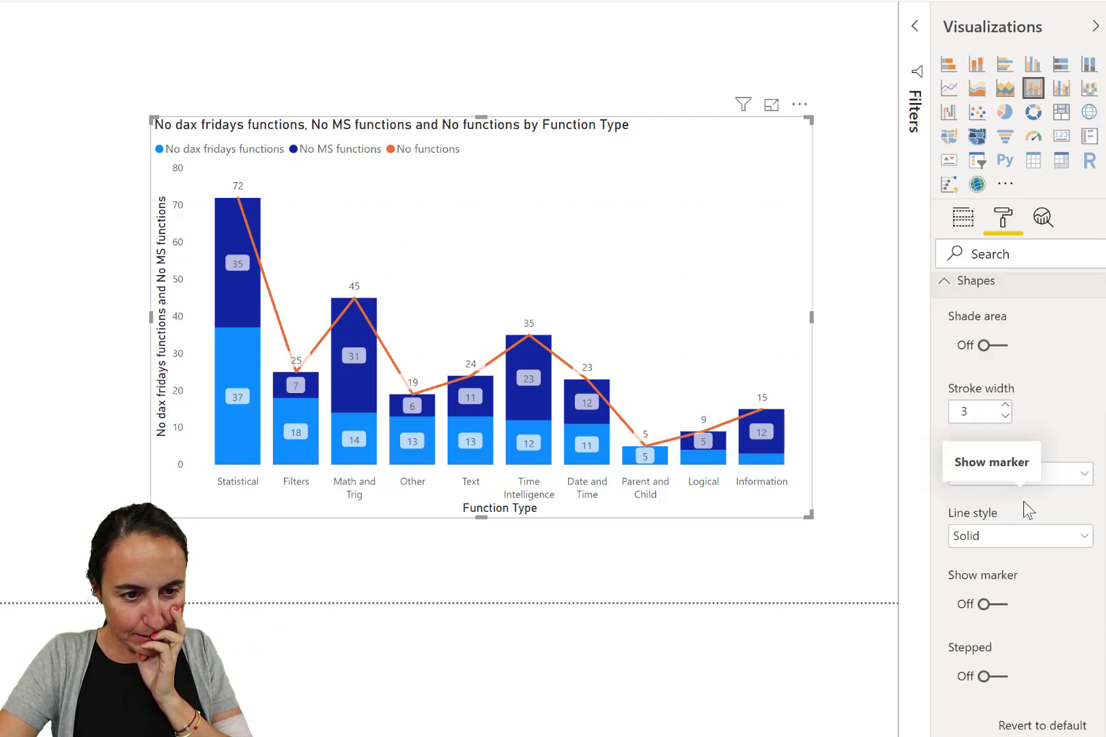
left_click(1005, 444)
left_click(1005, 443)
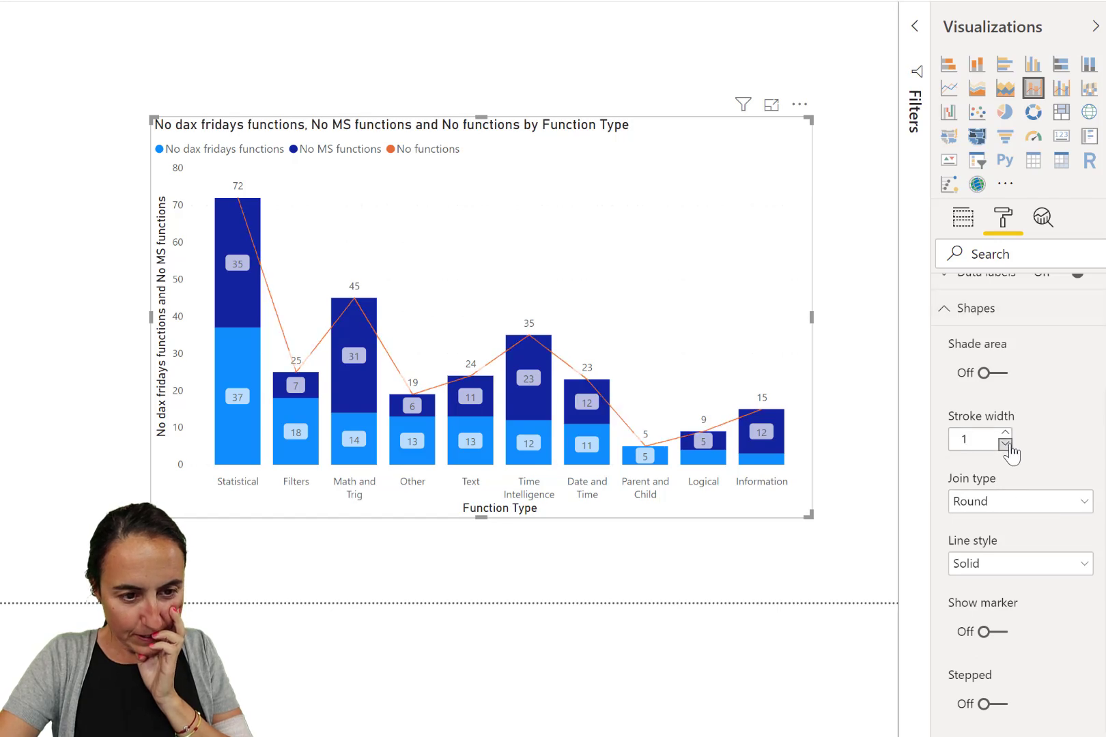
left_click(1006, 444)
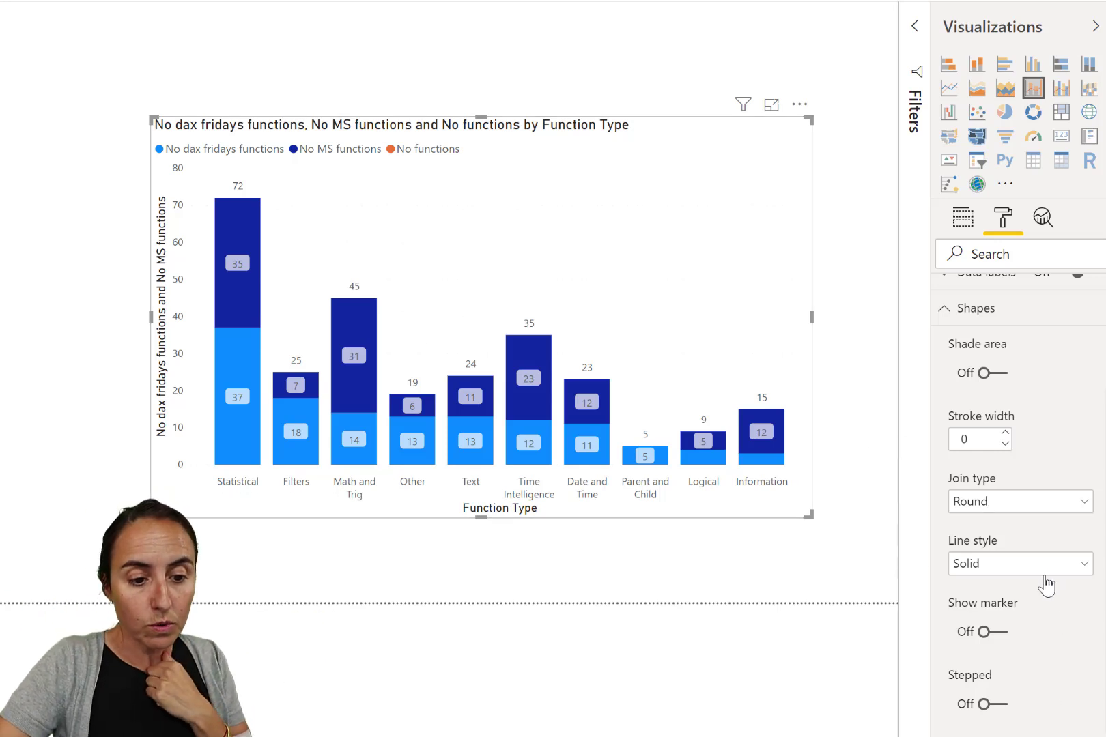
scroll(1041, 543, "up", 1)
scroll(1041, 543, "up", 3)
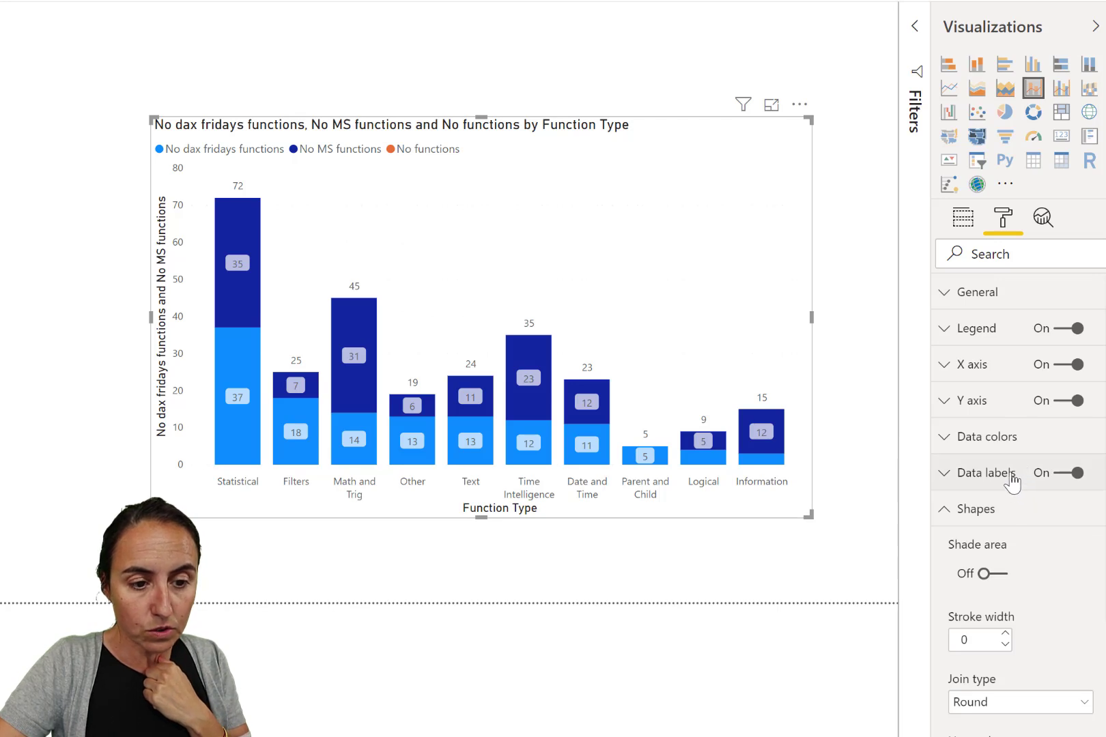
Customize data labels so the No functions series labels sit Above the columns
left_click(1012, 481)
scroll(1052, 562, "down", 10)
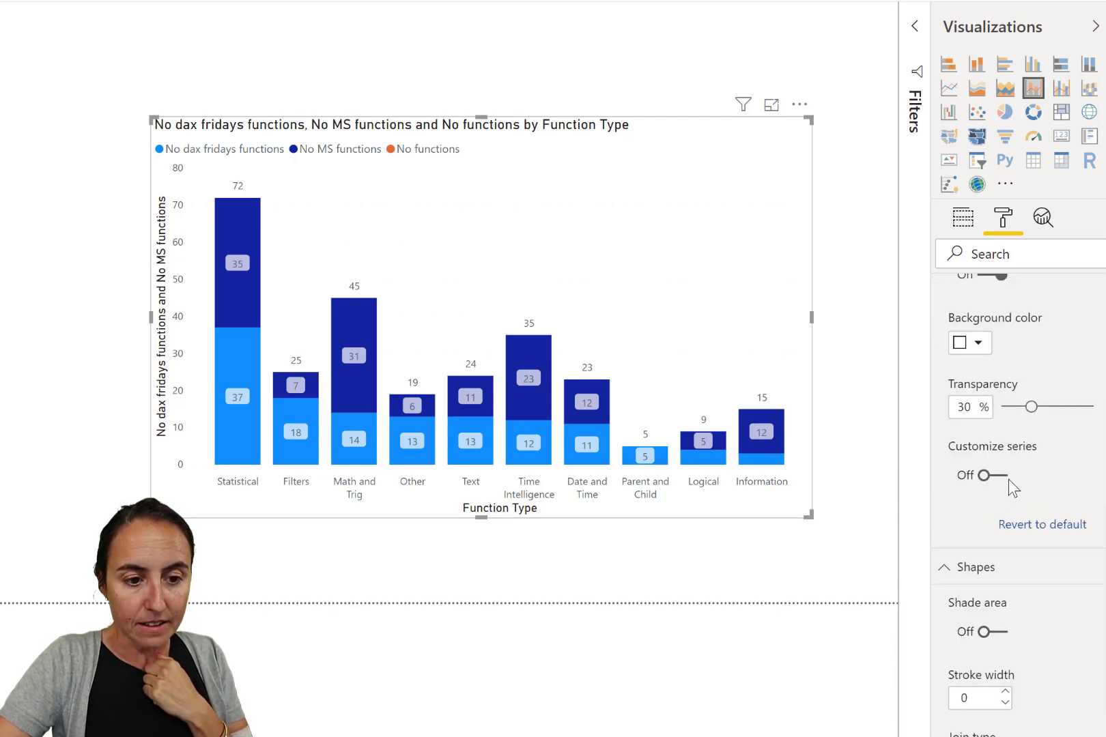
left_click(1009, 480)
scroll(1037, 486, "down", 2)
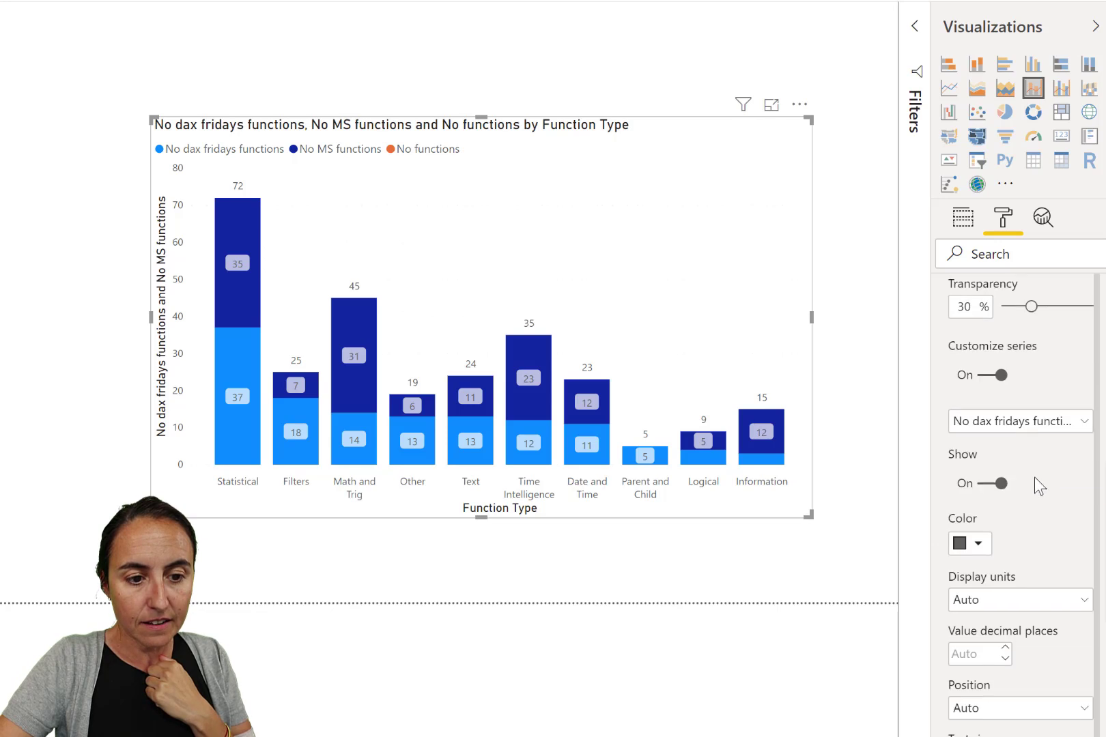
left_click(1030, 423)
left_click(1022, 489)
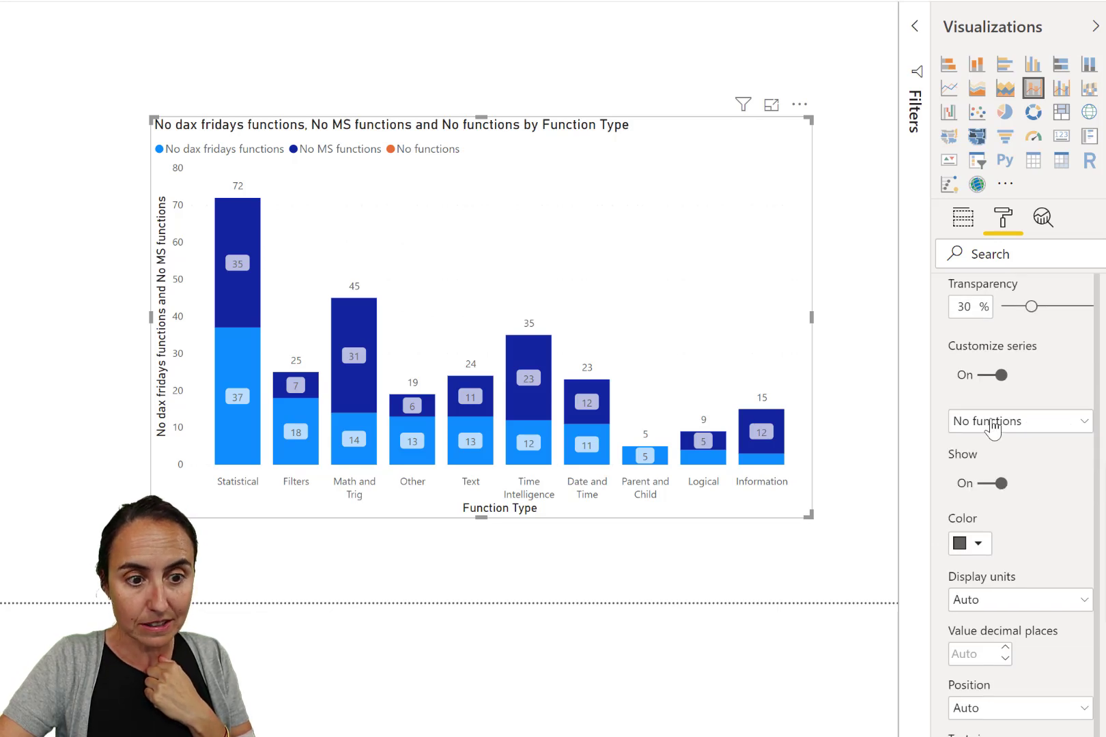
scroll(1034, 546, "down", 3)
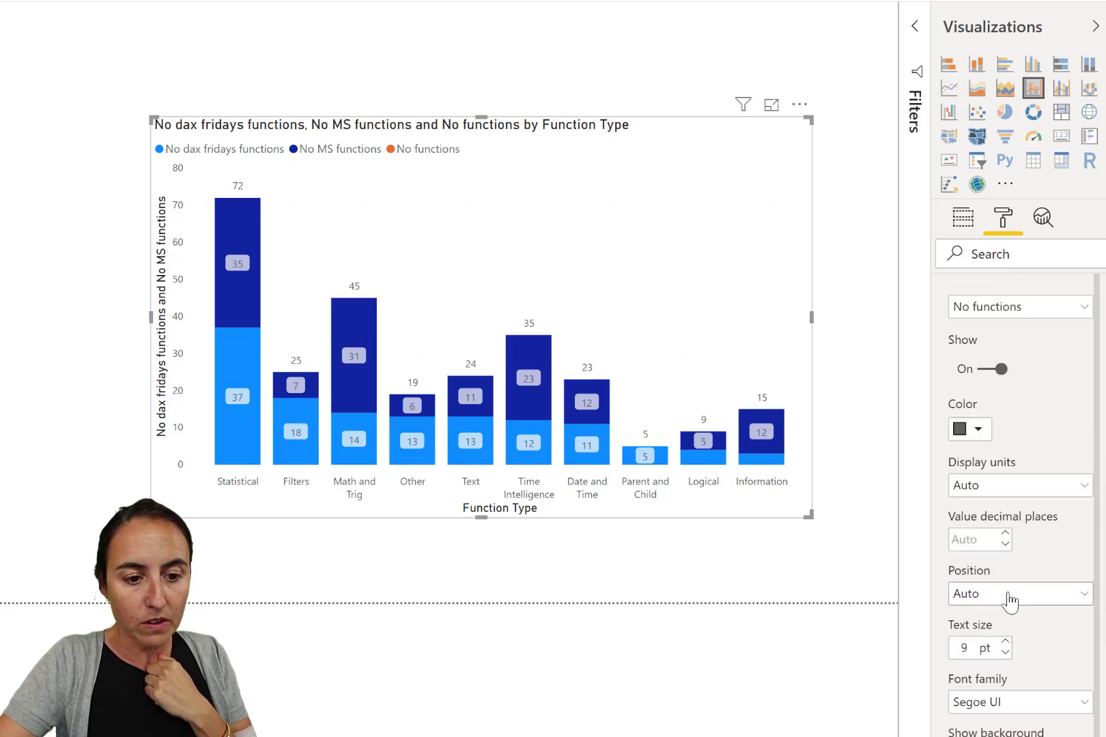
left_click(1006, 599)
left_click(992, 640)
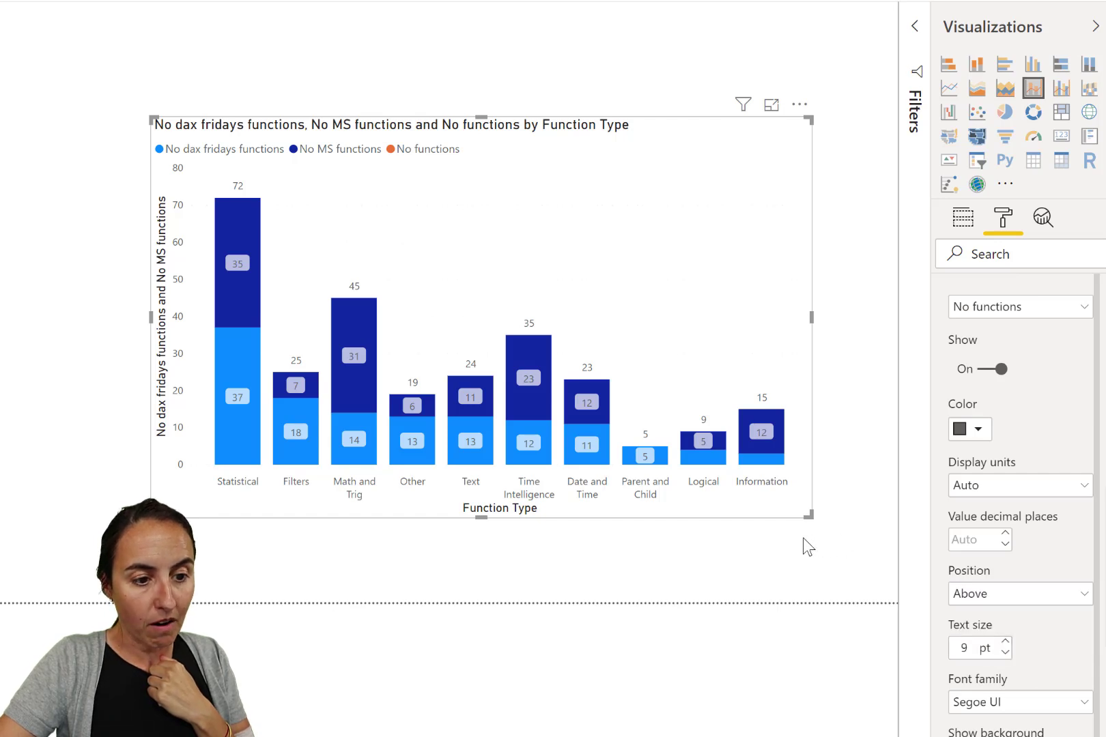
Resize the chart from its bottom-left corner to make it wider and shorter
left_click_drag(151, 517, 49, 395)
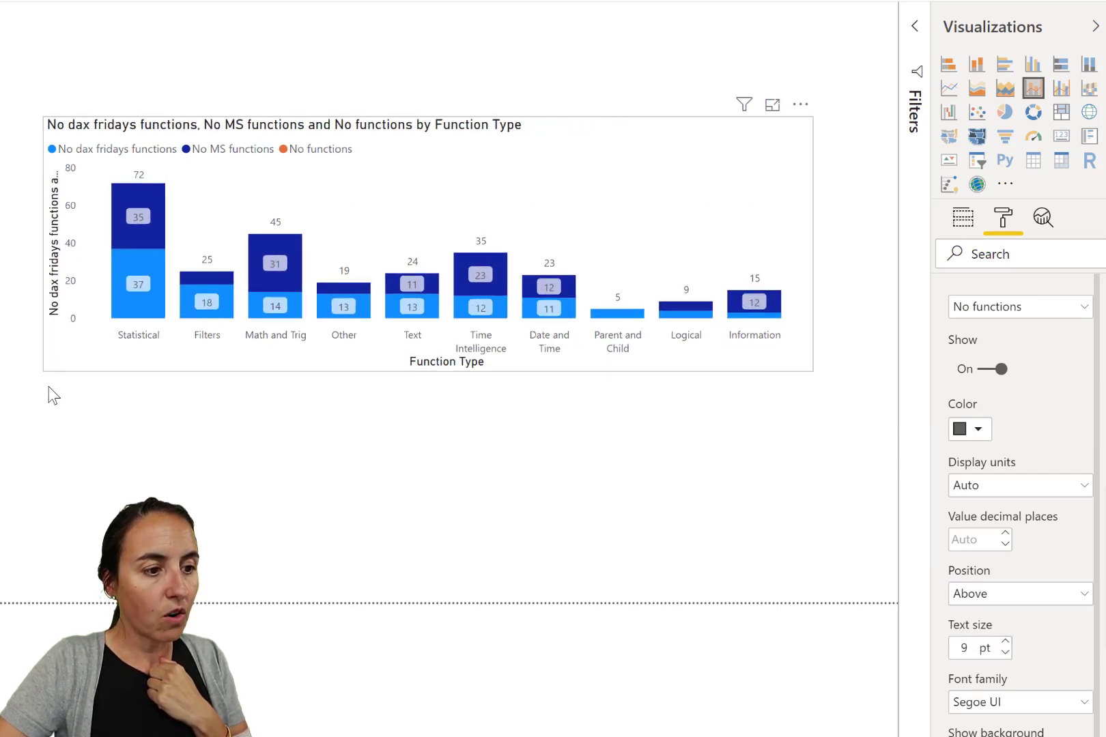
mouse_move(166, 331)
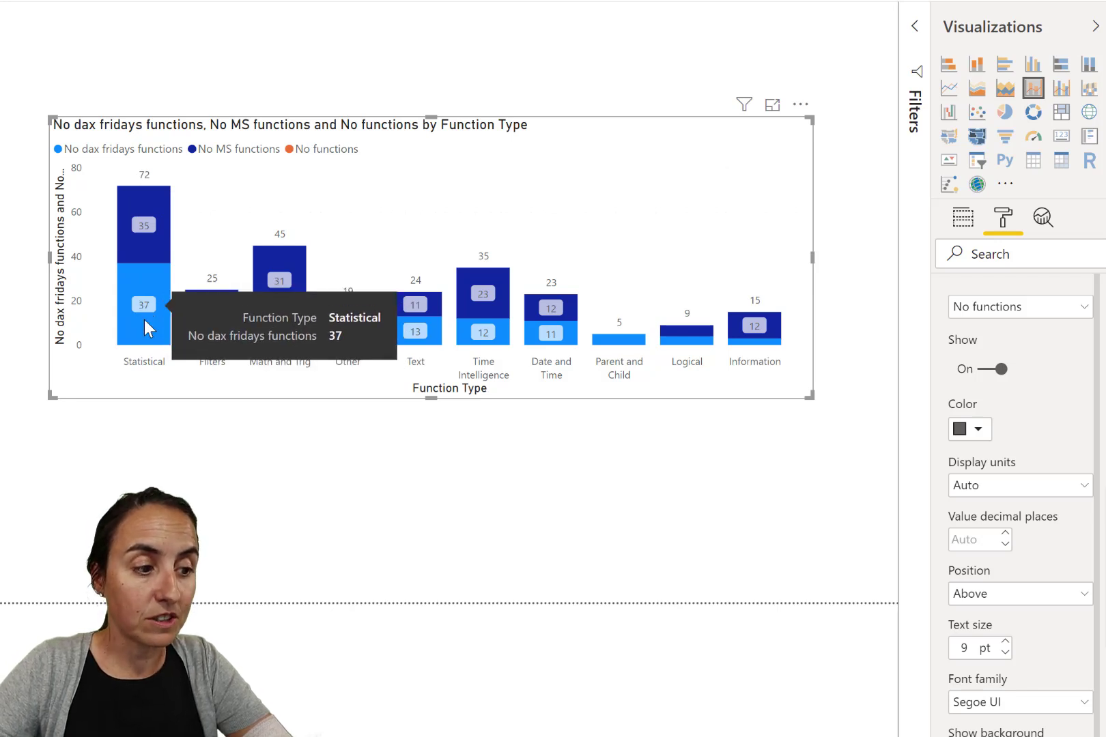
mouse_move(147, 236)
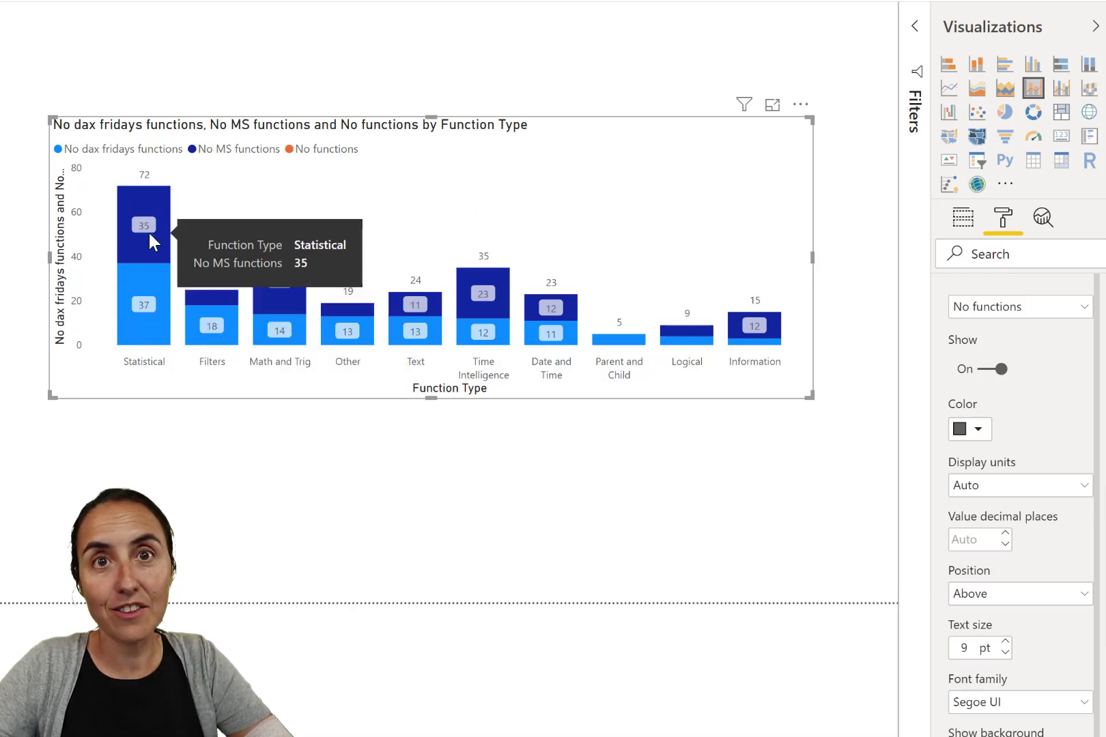